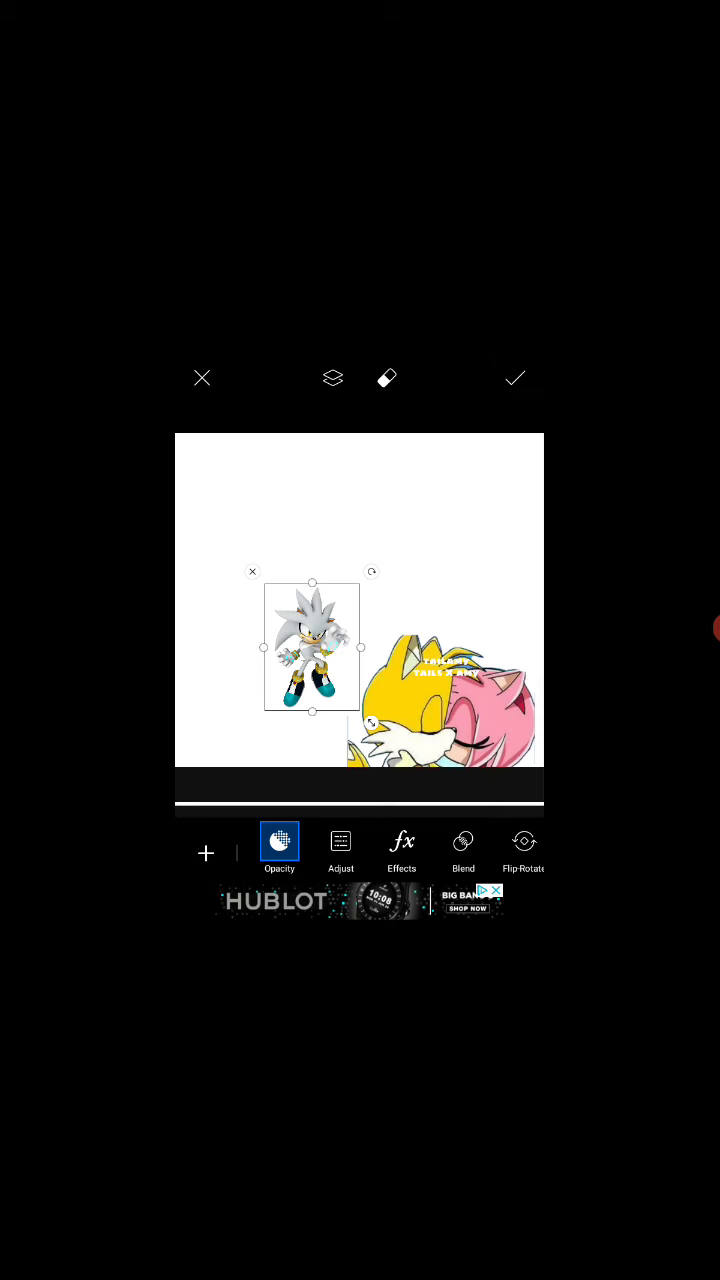
Apply the Silver sticker to the white canvas, above and left of the Tails and Amy picture.
{"action": "left_click", "coordinate": [514, 378]}
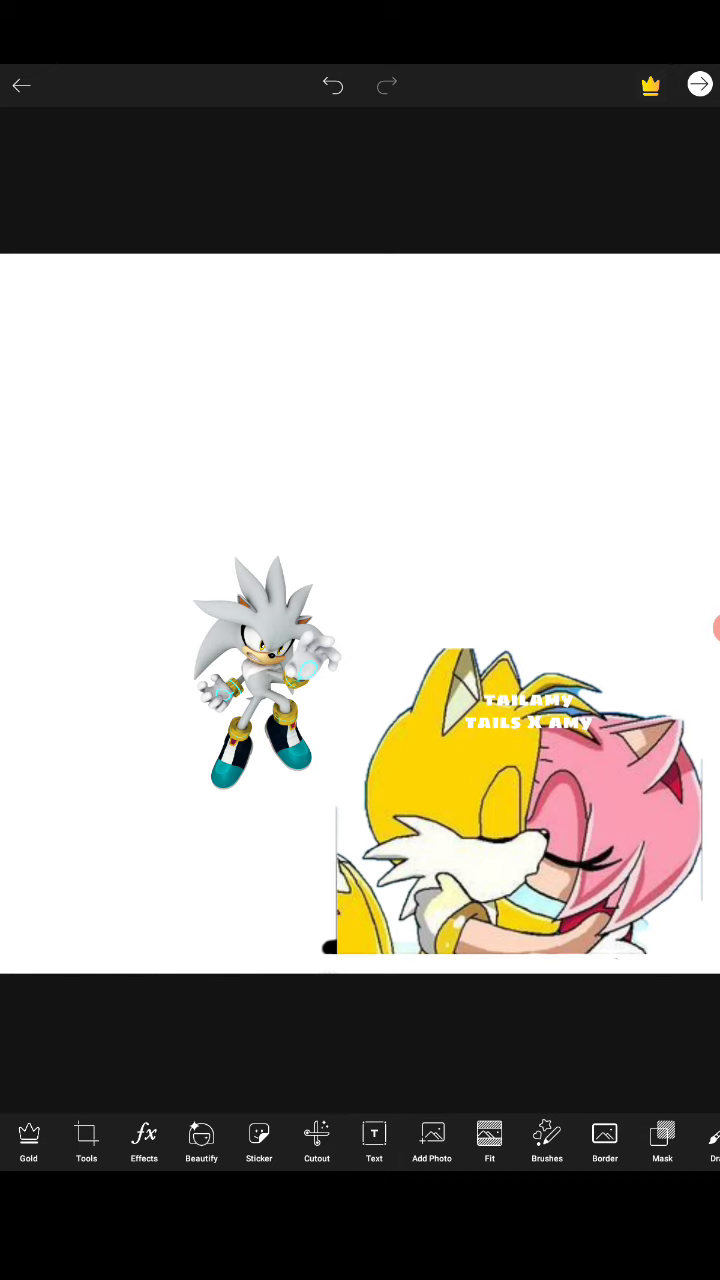
{"action": "left_click", "coordinate": [374, 1143]}
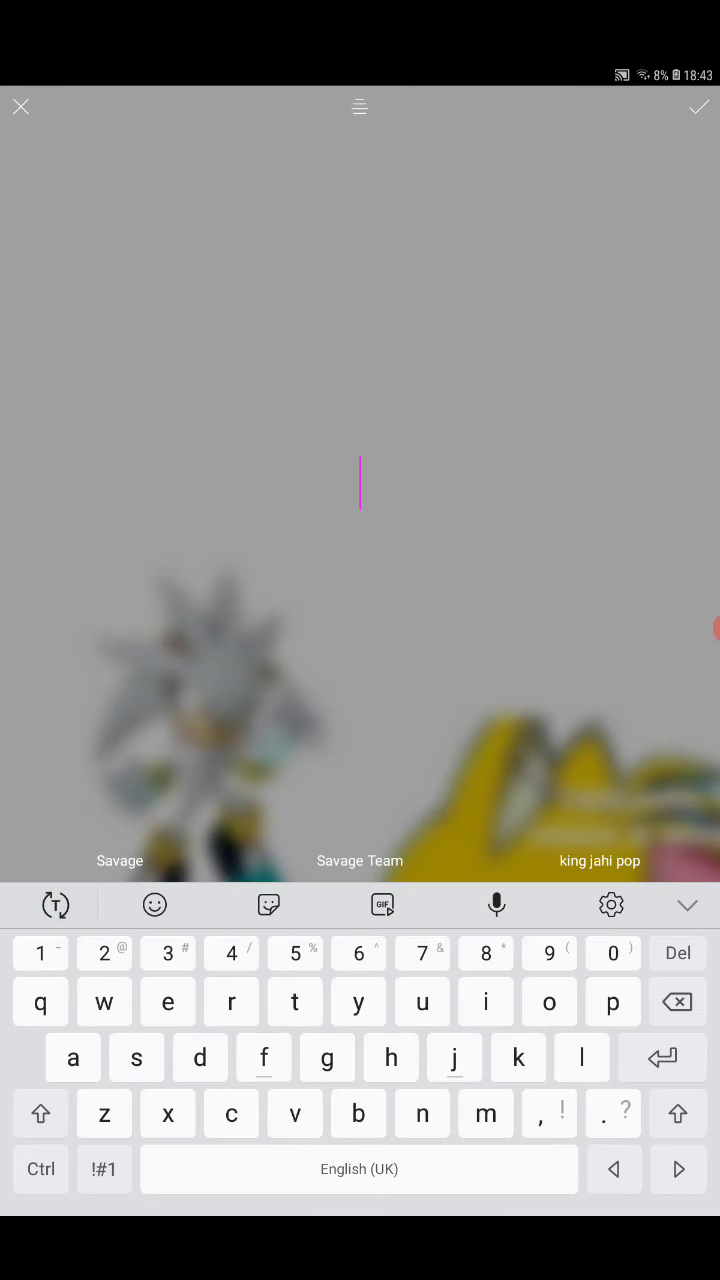
Type the title 'Sainic Sortery', correcting a misspelling.
{"action": "left_click", "coordinate": [41, 1114]}
{"action": "left_click", "coordinate": [136, 1058]}
{"action": "left_click", "coordinate": [73, 1058]}
{"action": "type", "text": "Sa"}
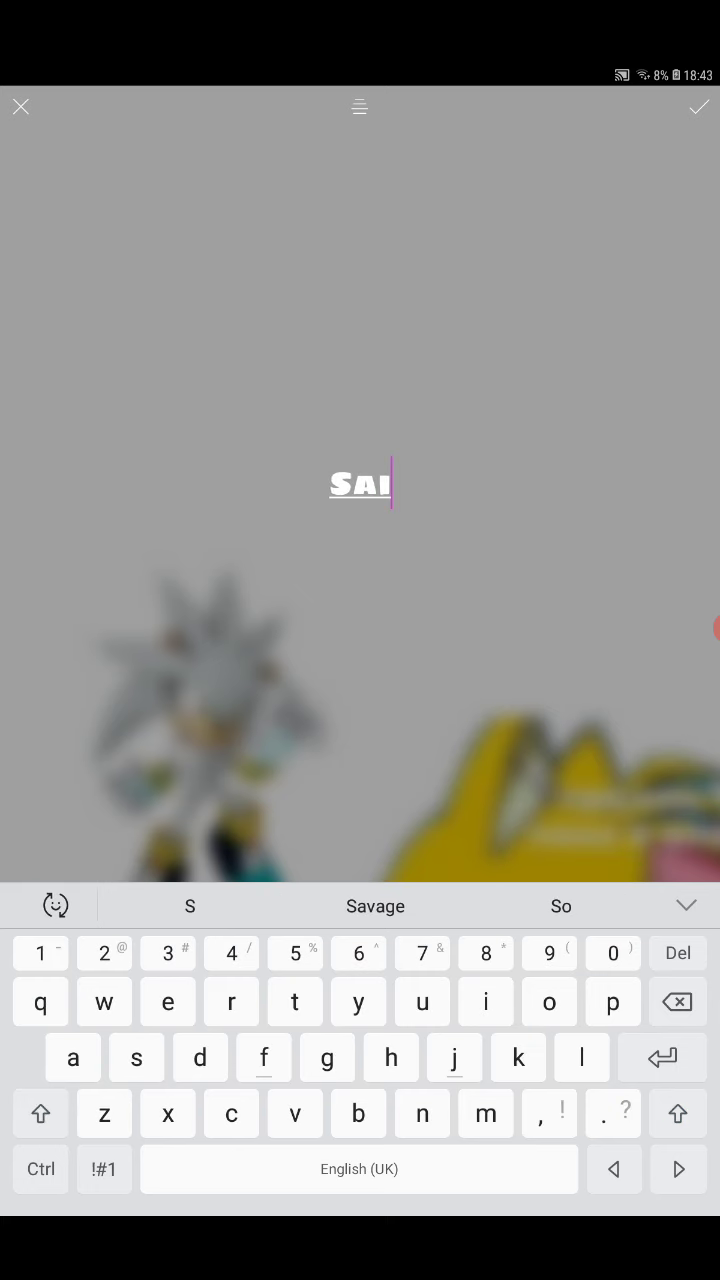
{"action": "left_click", "coordinate": [422, 1114]}
{"action": "left_click", "coordinate": [485, 1002]}
{"action": "key", "text": "BackSpace"}
{"action": "key", "text": "BackSpace"}
{"action": "key", "text": "BackSpace"}
{"action": "key", "text": "BackSpace"}
{"action": "key", "text": "BackSpace"}
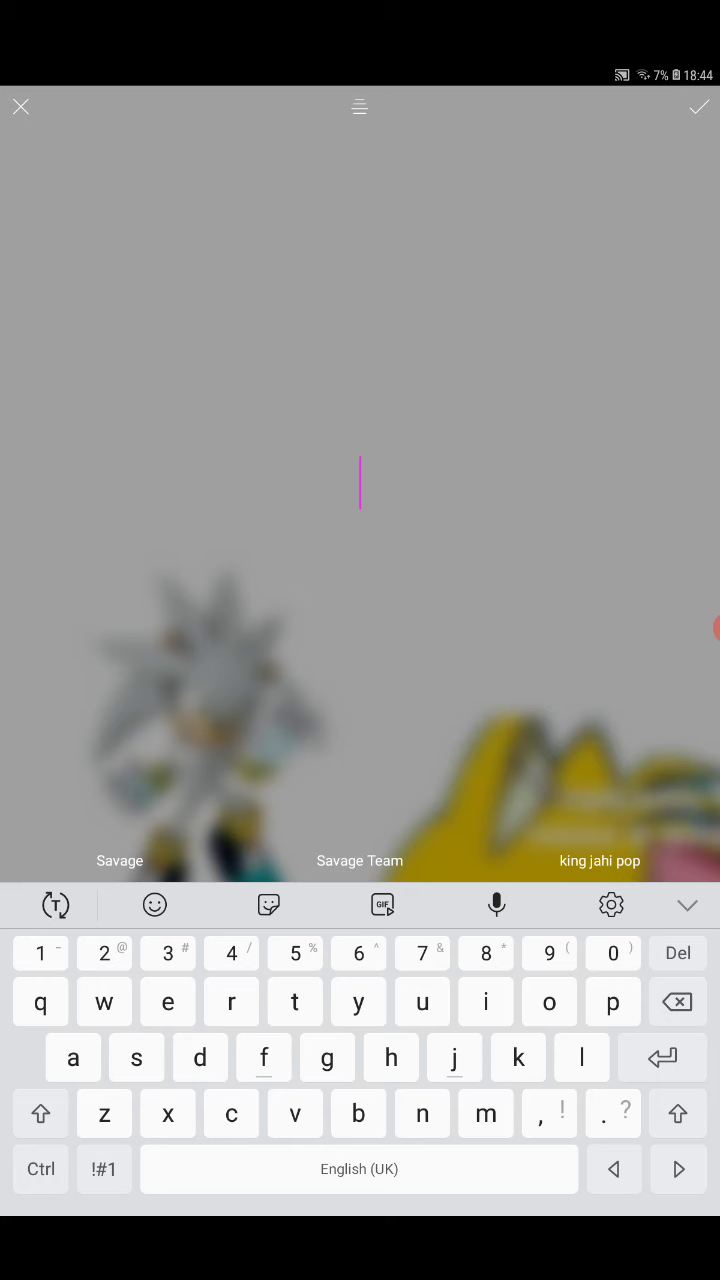
{"action": "type", "text": "sainic"}
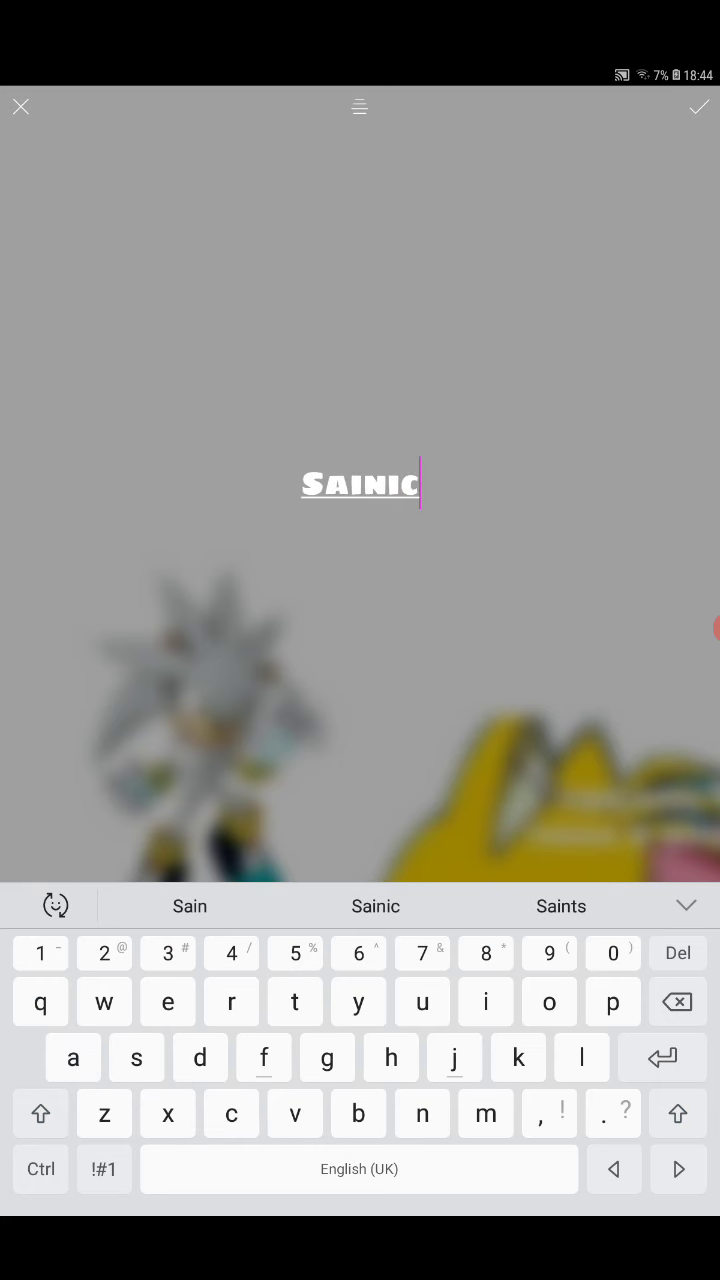
{"action": "type", "text": " so"}
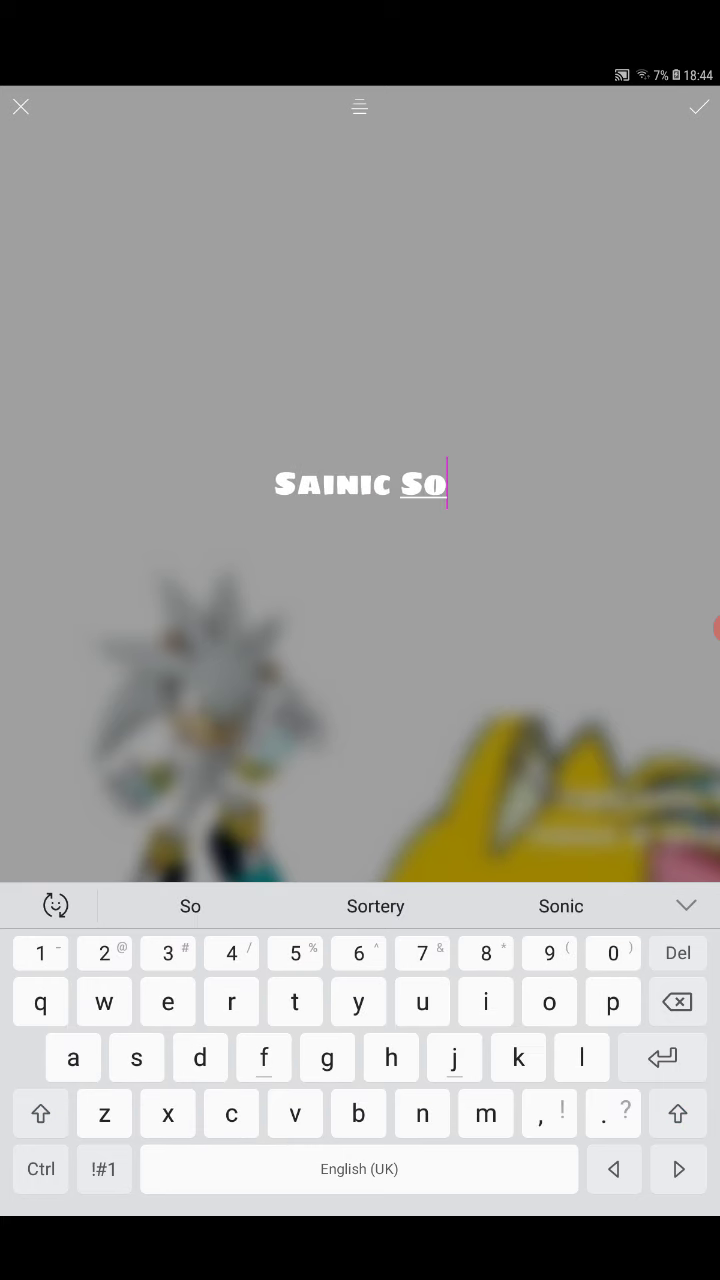
{"action": "type", "text": "rtey"}
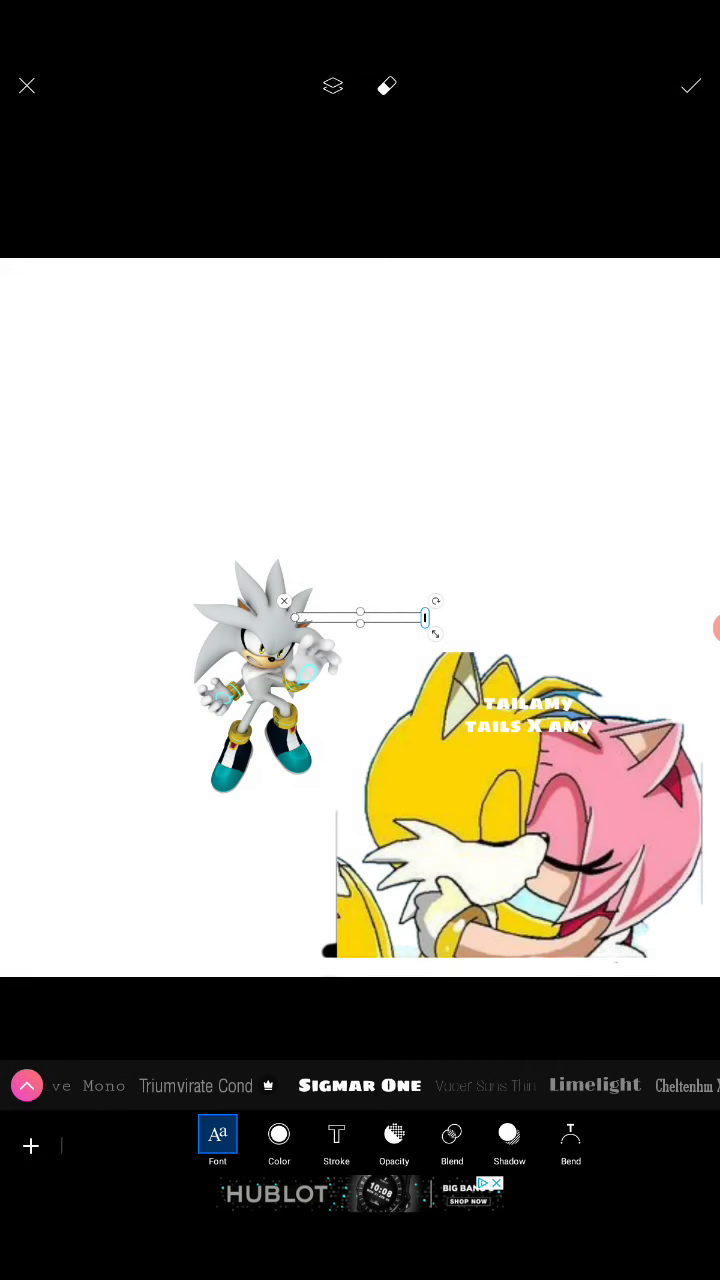
Move the title to the top centre, add a blue stroke at 100, then enlarge and apply it.
{"action": "left_click_drag", "start_coordinate": [430, 620], "coordinate": [480, 618]}
{"action": "left_click_drag", "start_coordinate": [400, 618], "coordinate": [403, 338]}
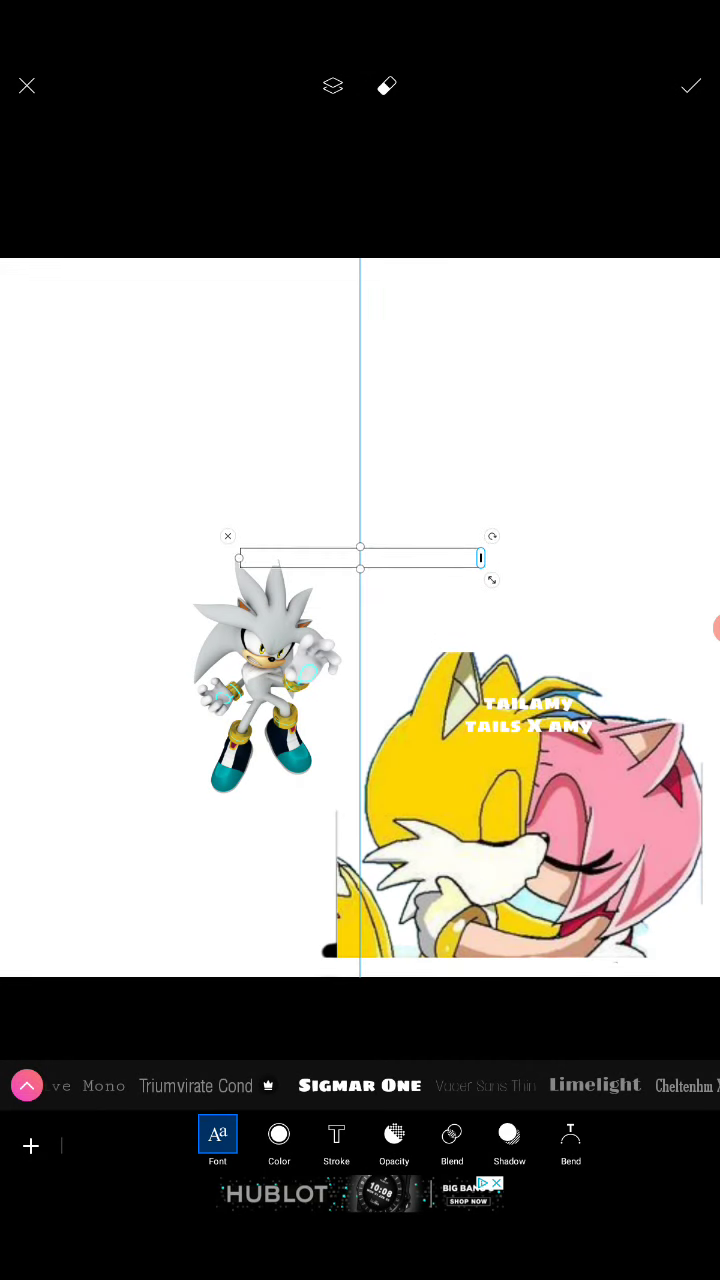
{"action": "left_click", "coordinate": [279, 1140]}
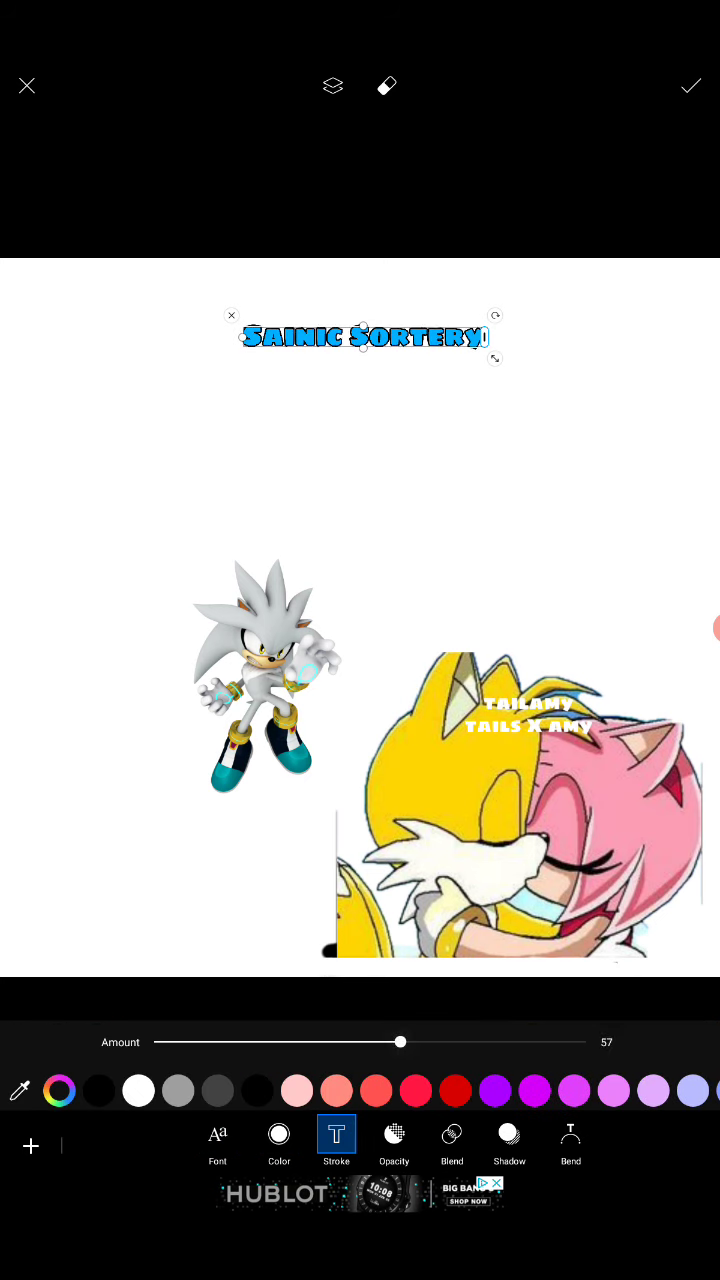
{"action": "left_click_drag", "start_coordinate": [494, 358], "coordinate": [537, 362]}
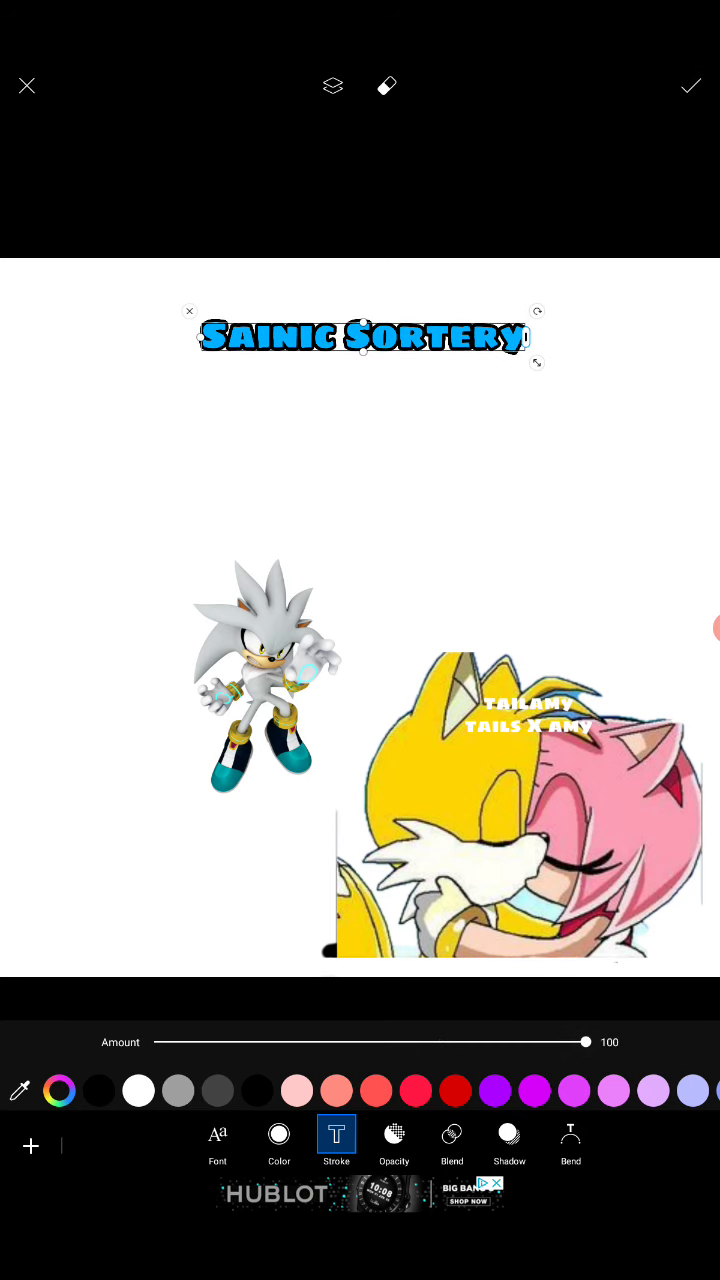
{"action": "left_click", "coordinate": [690, 86]}
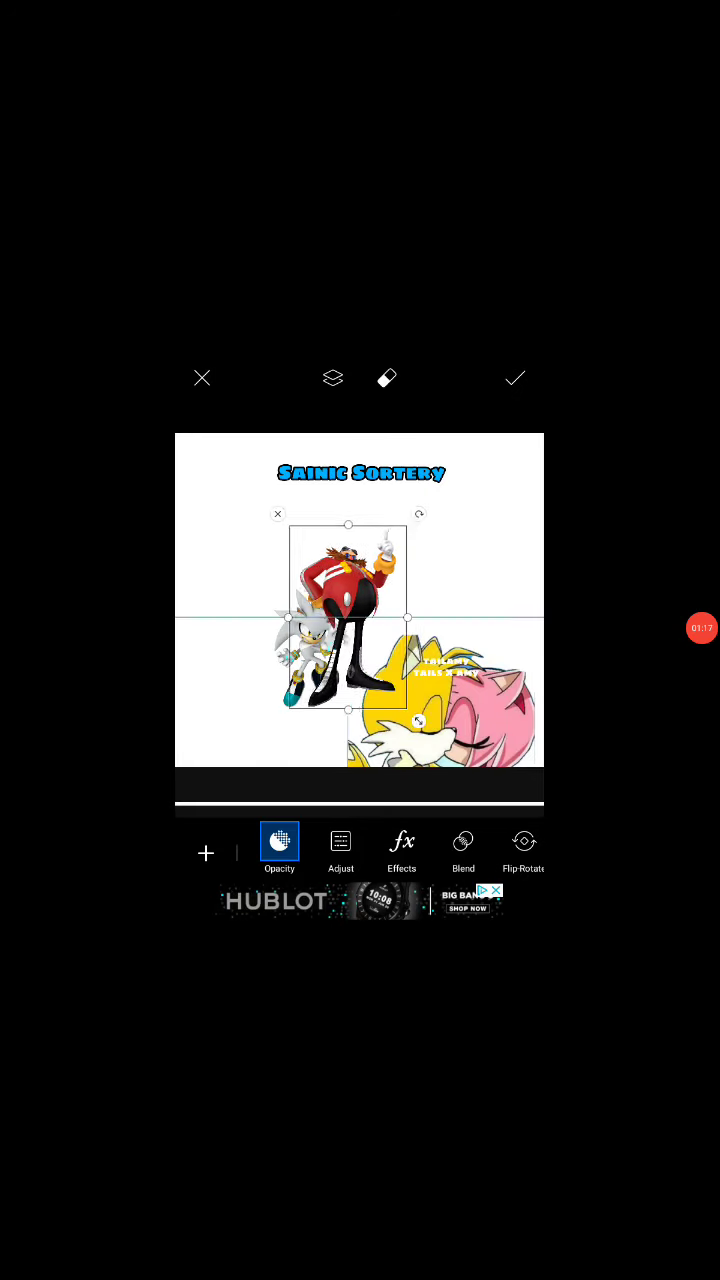
Shift the Eggman sticker up-left and enlarge it over the canvas's left side.
{"action": "left_click_drag", "start_coordinate": [348, 615], "coordinate": [297, 590]}
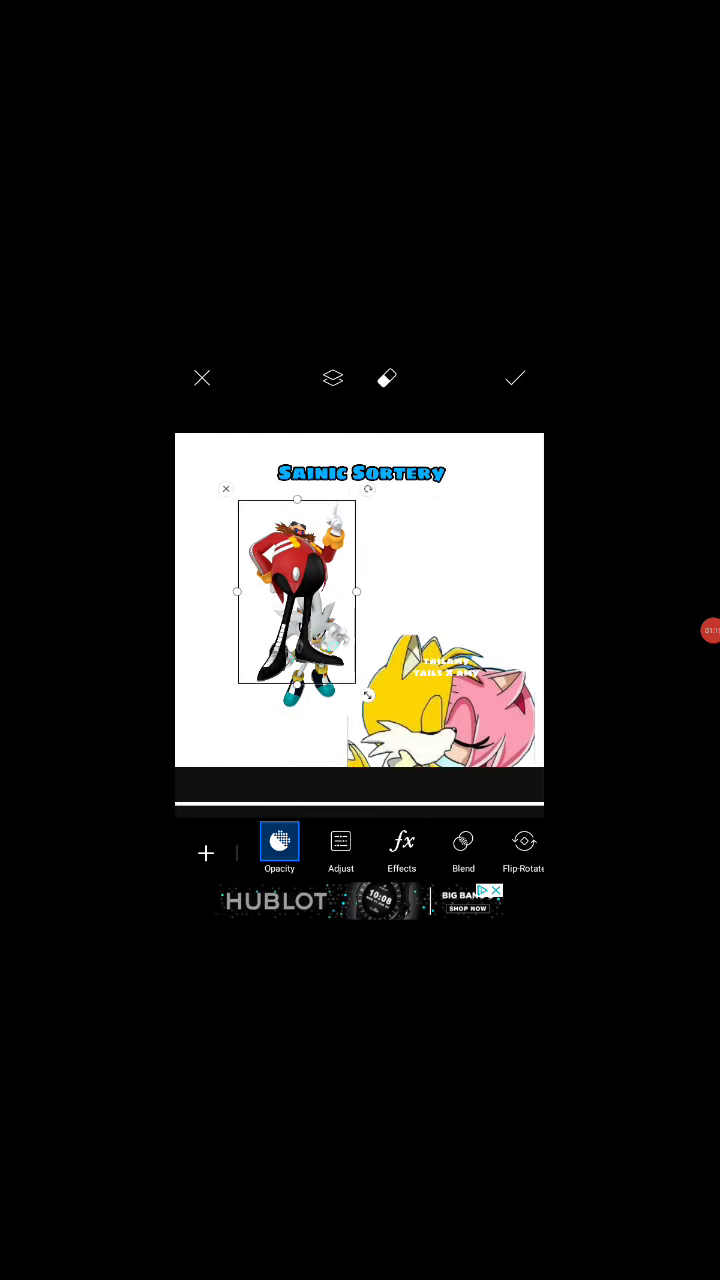
{"action": "left_click_drag", "start_coordinate": [366, 695], "coordinate": [340, 595]}
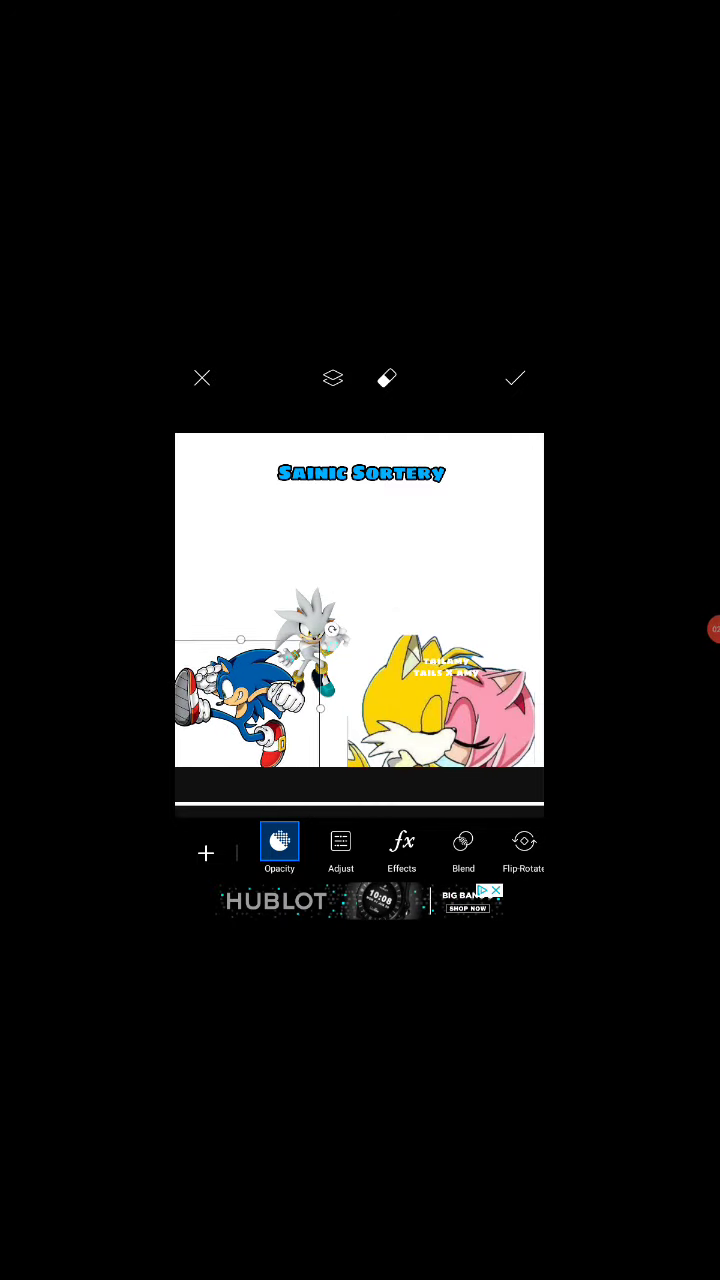
Flip the Sonic sticker vertically and horizontally to face right, then drag it to the left edge.
{"action": "left_click", "coordinate": [523, 848]}
{"action": "left_click", "coordinate": [478, 790]}
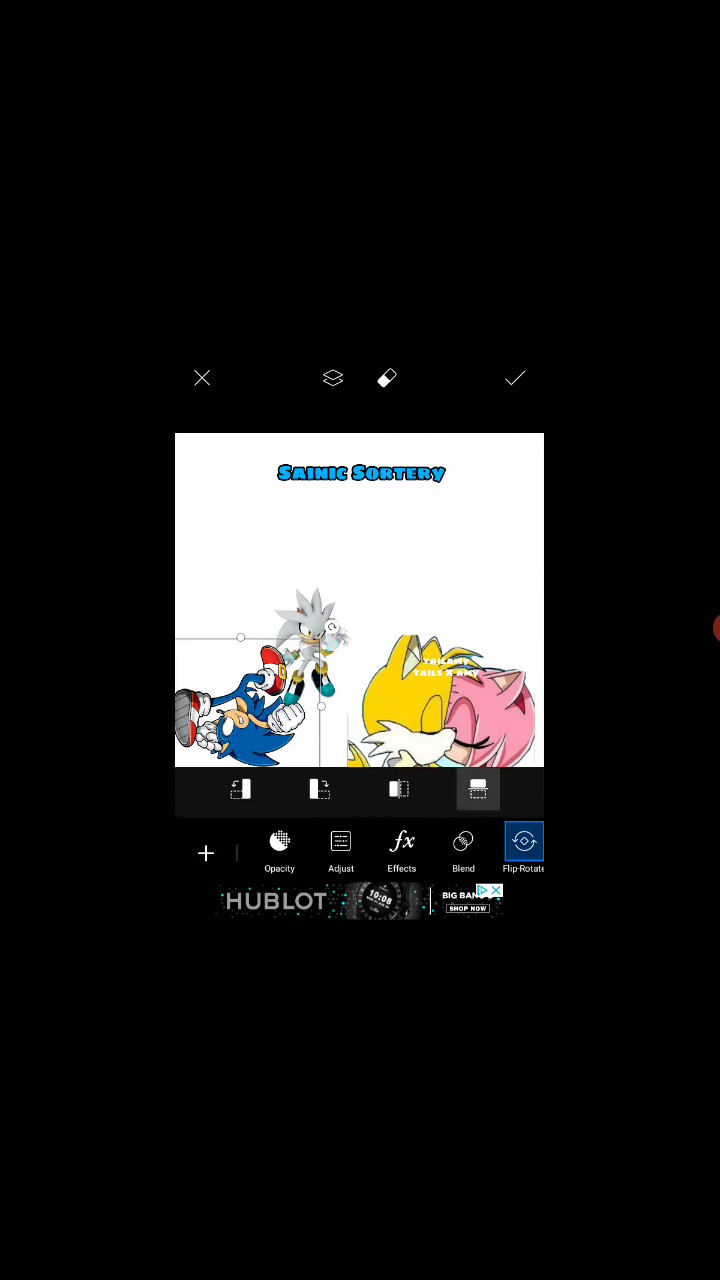
{"action": "left_click", "coordinate": [478, 790]}
{"action": "left_click", "coordinate": [399, 790]}
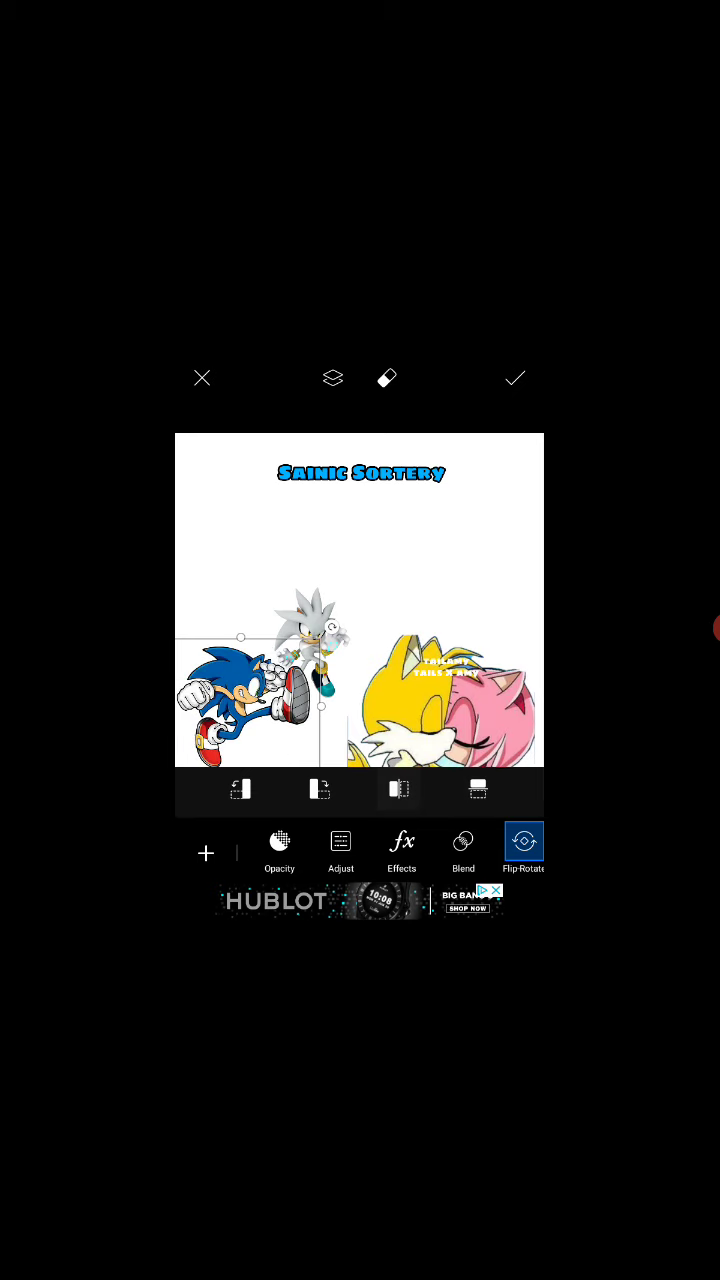
{"action": "left_click", "coordinate": [399, 790]}
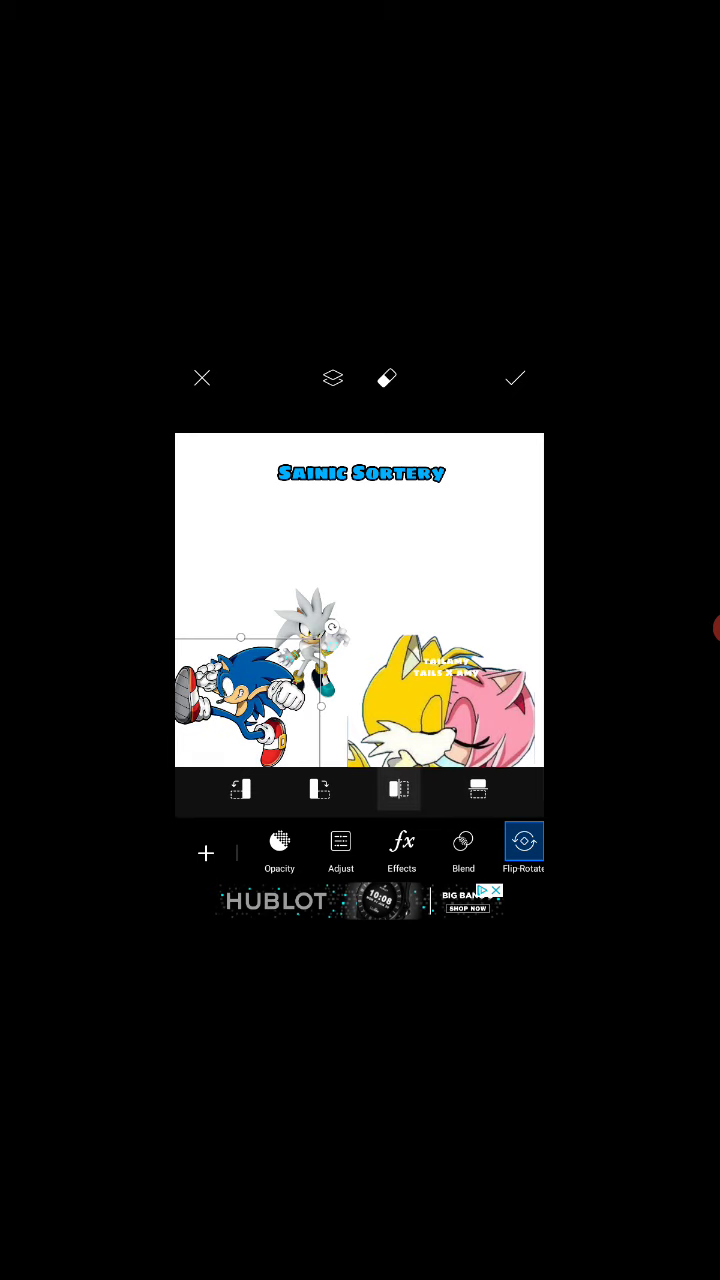
{"action": "left_click", "coordinate": [399, 790]}
{"action": "mouse_move", "coordinate": [250, 700]}
{"action": "left_mouse_down"}
{"action": "mouse_move", "coordinate": [190, 690]}
{"action": "mouse_move", "coordinate": [185, 710]}
{"action": "left_mouse_up"}
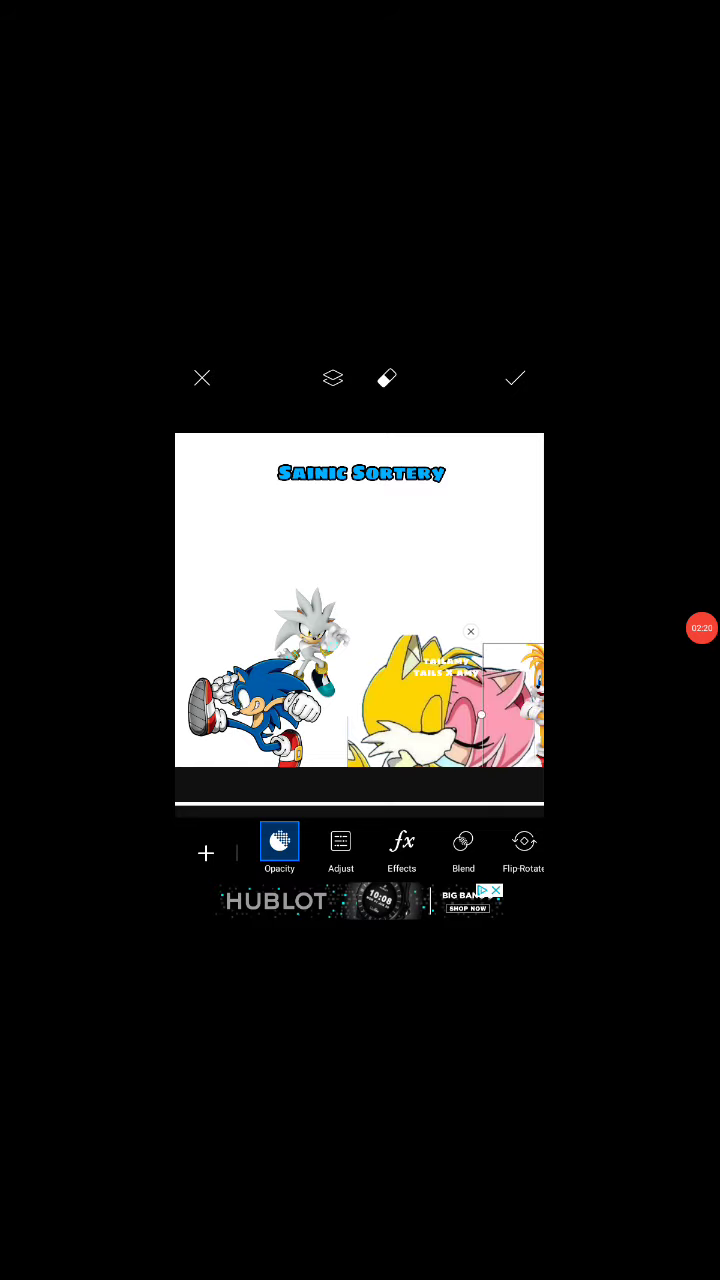
Drag the Tails sticker in front of the Tails and Amy picture on the right.
{"action": "left_click_drag", "start_coordinate": [515, 700], "coordinate": [400, 700]}
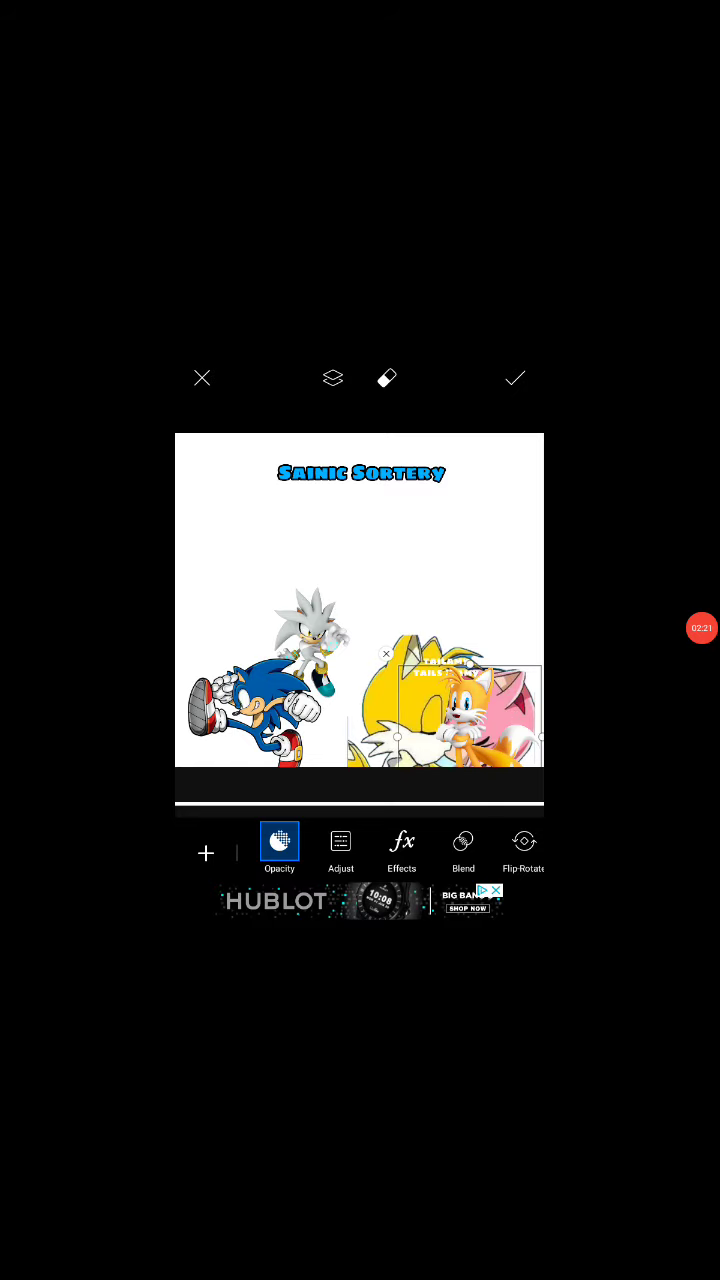